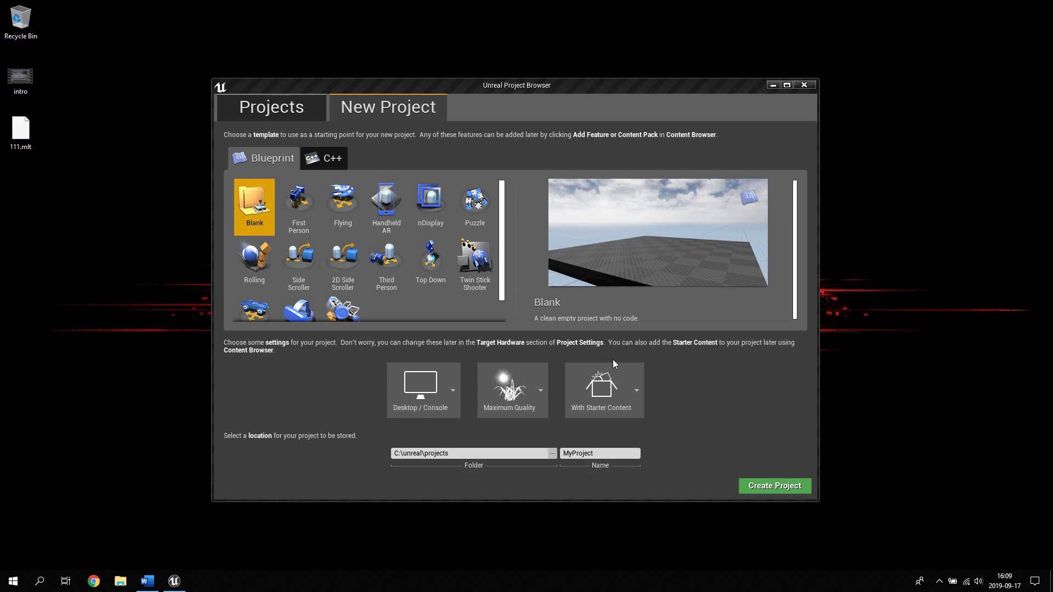
Step: Create a C++ project from the Third Person template, named 'ThirdPerson' instead of MyProject
left_click(380, 104)
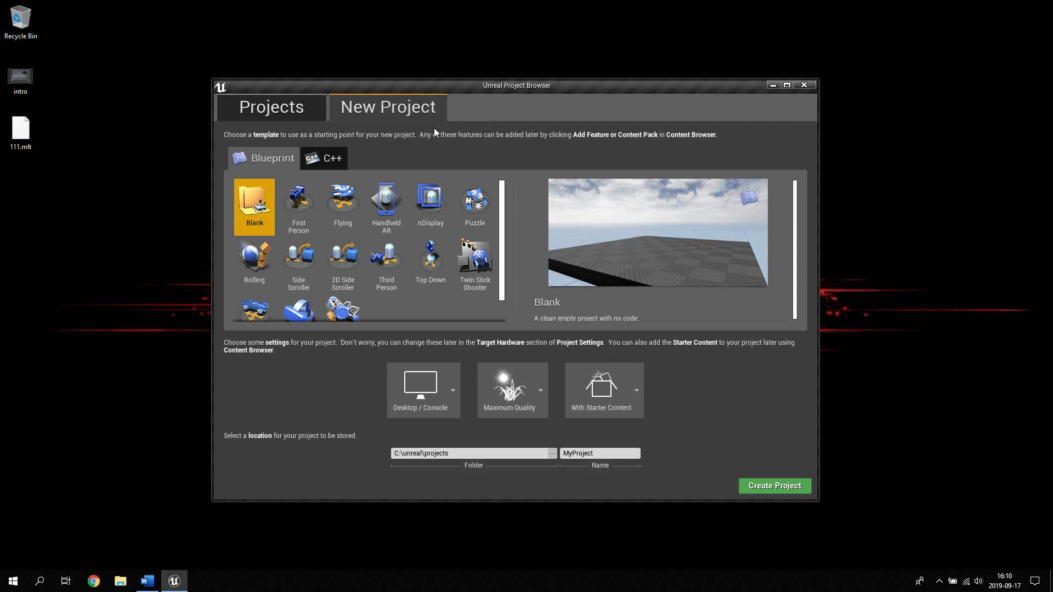
left_click(329, 159)
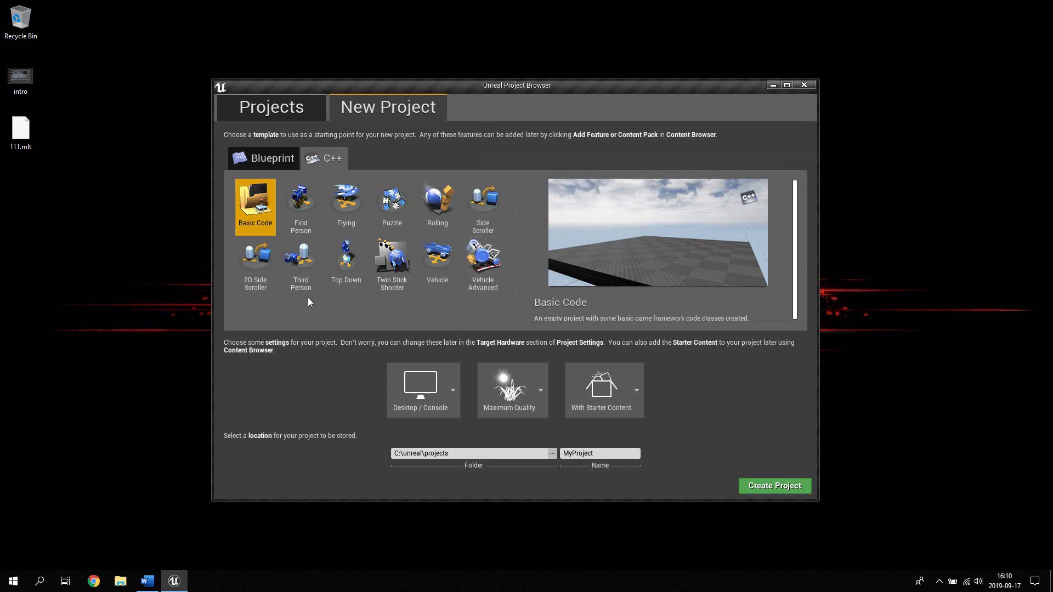
left_click(303, 265)
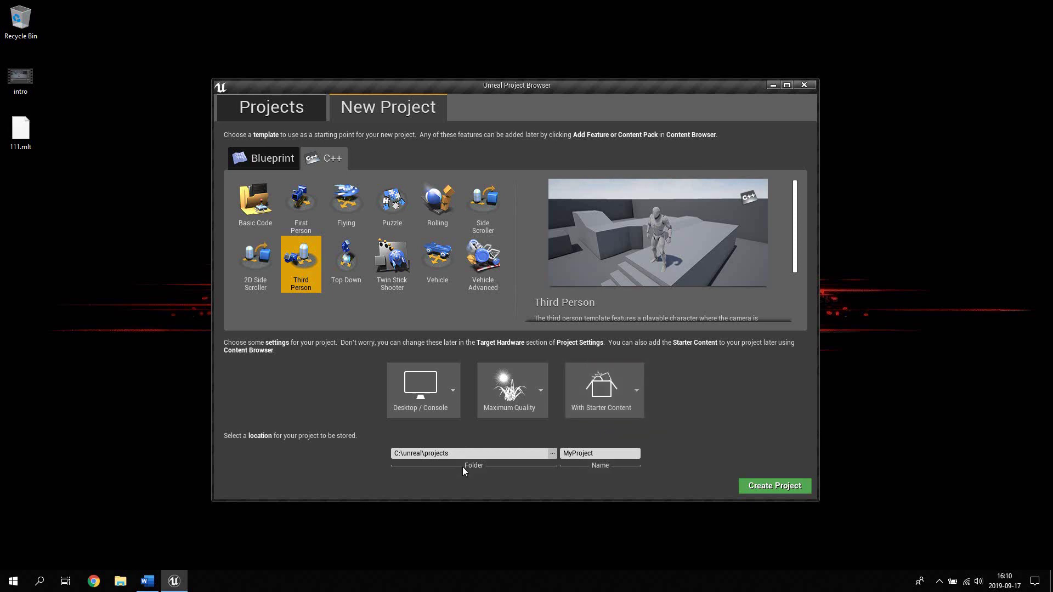
left_click(600, 453)
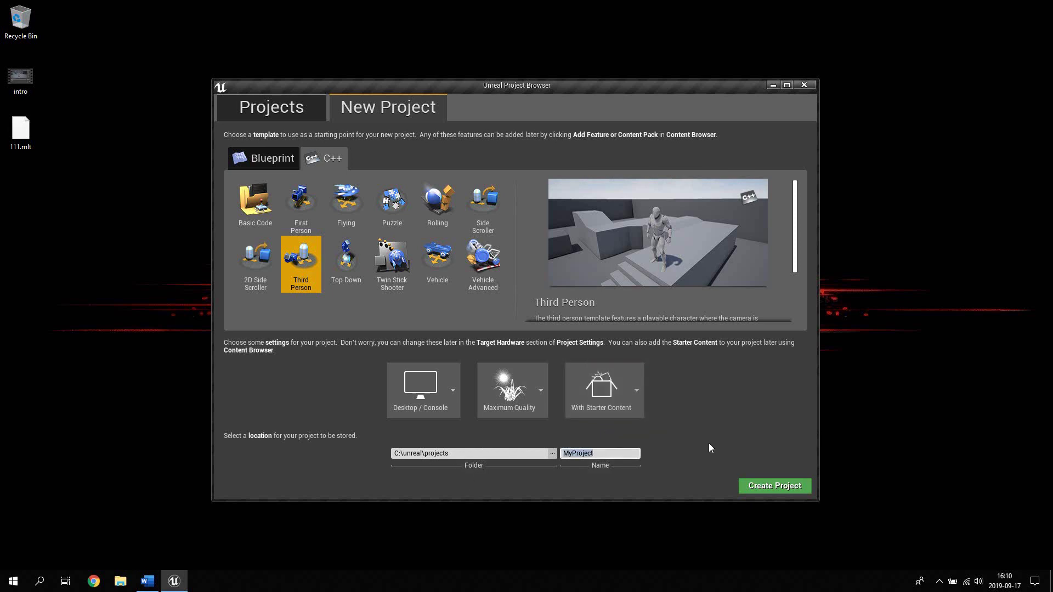
key("BackSpace")
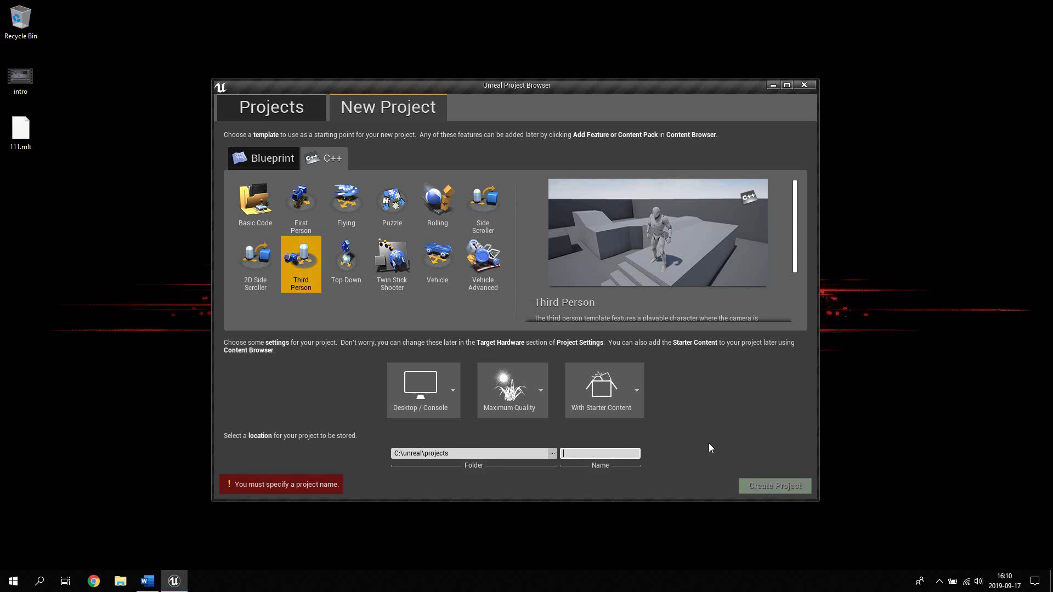
type("ThirdPerson")
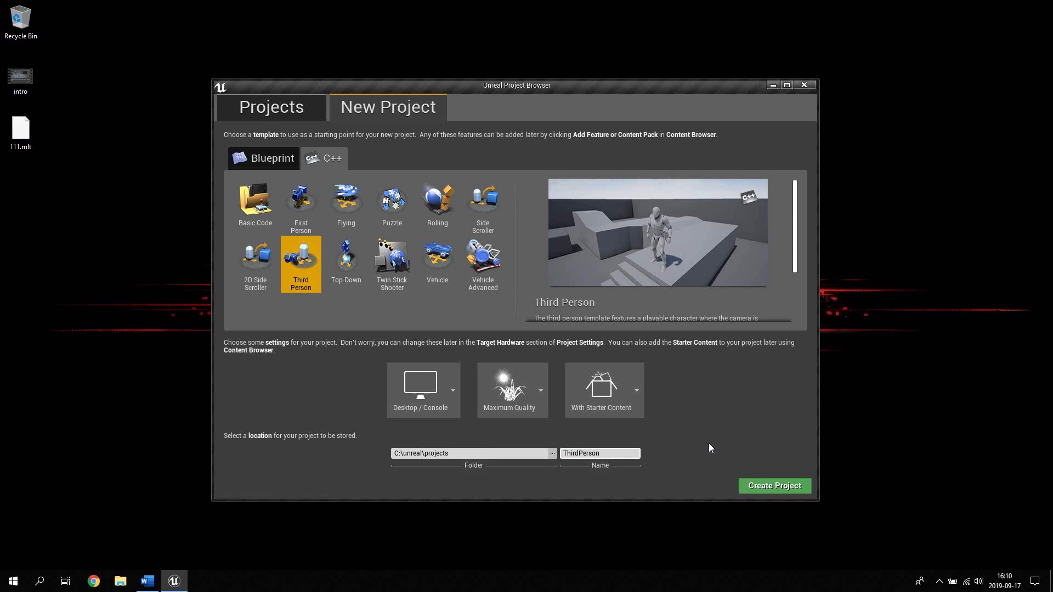
left_click(761, 483)
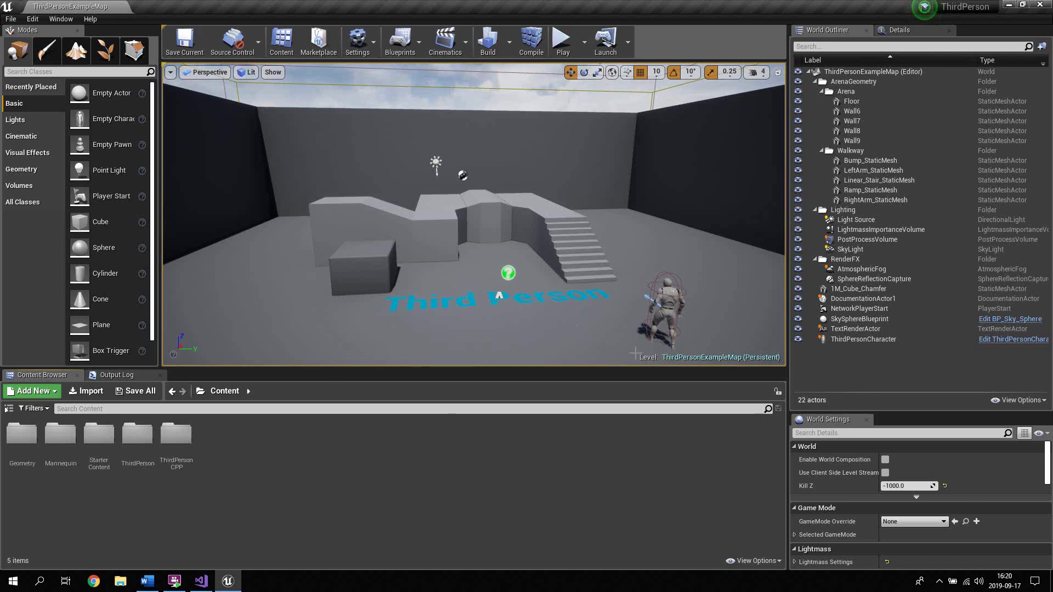
Step: Bring up the ThirdPerson Visual Studio solution, then minimize it back to the editor
left_click(201, 580)
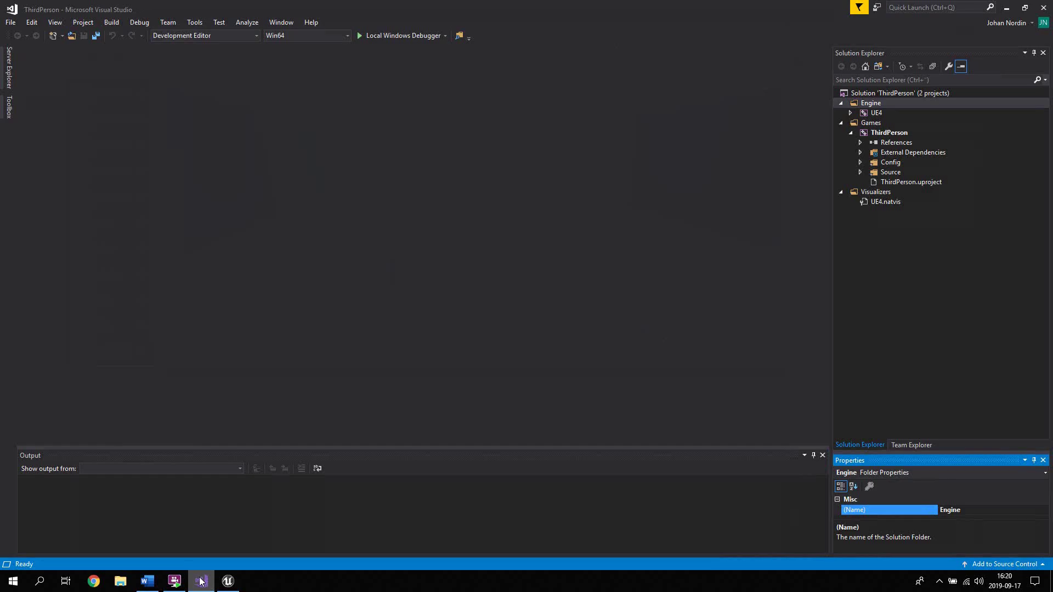
left_click(202, 581)
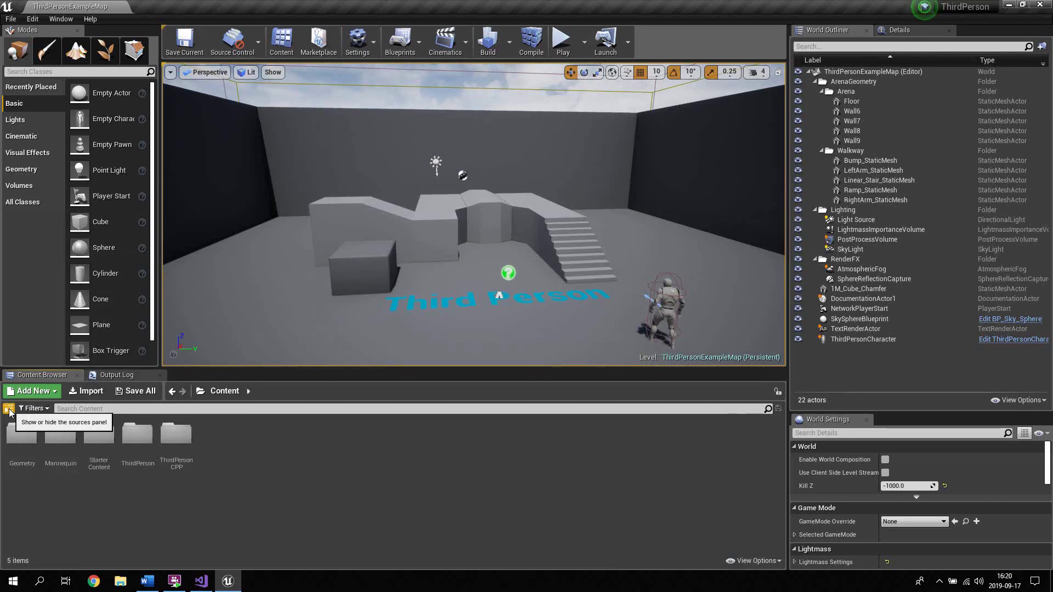
Step: Show the folder tree, browse to ThirdPersonCPP > Blueprints, and select the ThirdPersonCharacter Blueprint
left_click(9, 409)
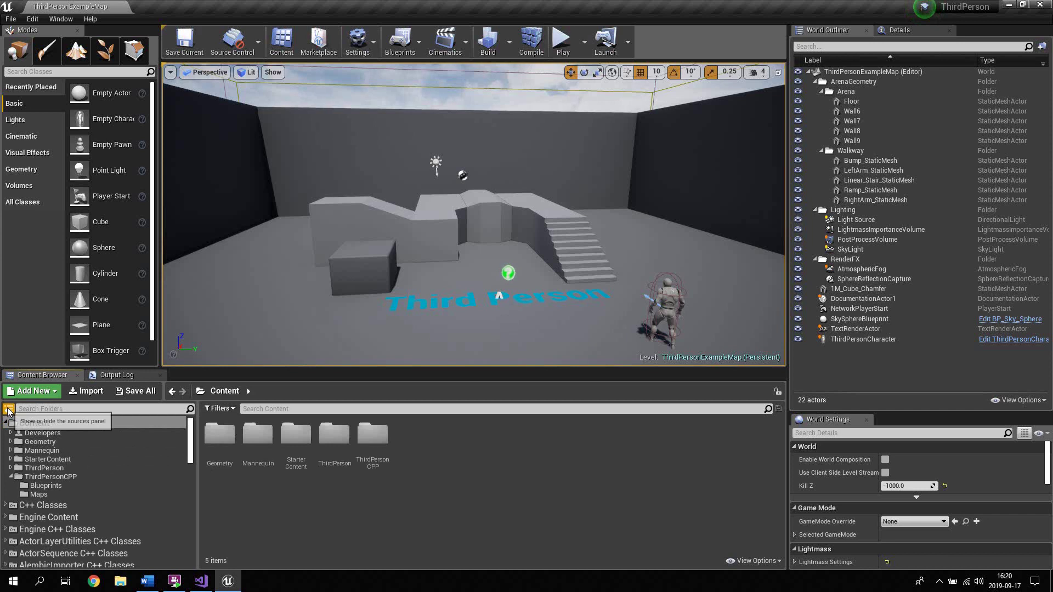
left_click(379, 471)
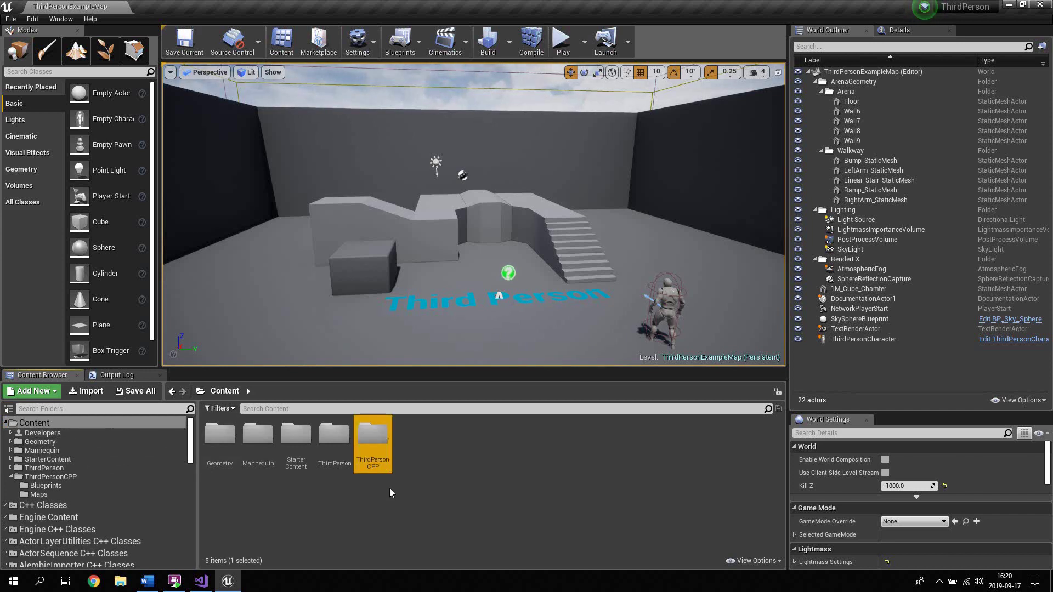
double_click(376, 462)
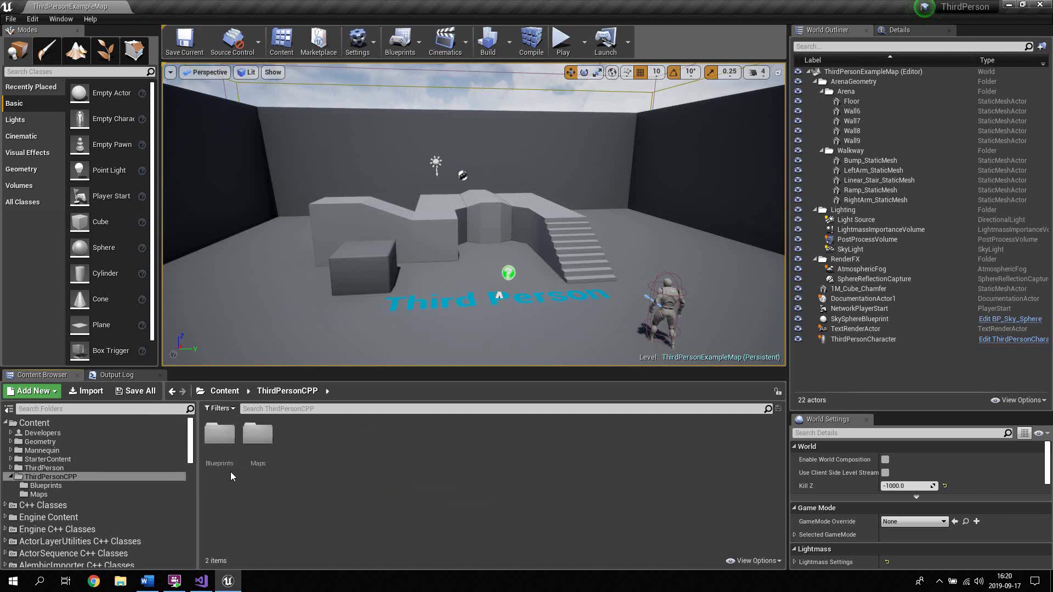
double_click(218, 453)
left_click(219, 442)
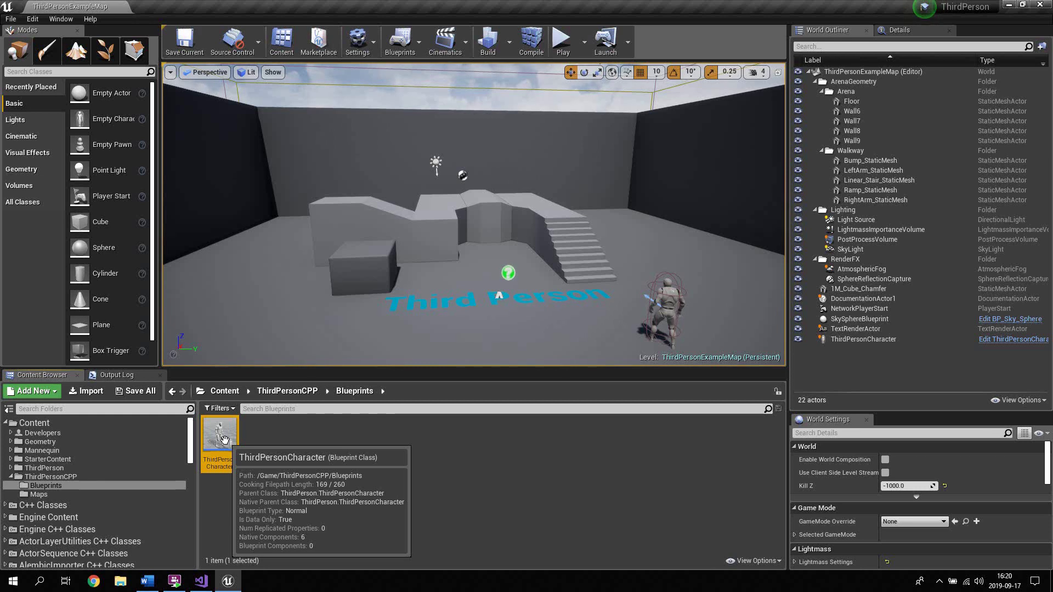
left_click(351, 453)
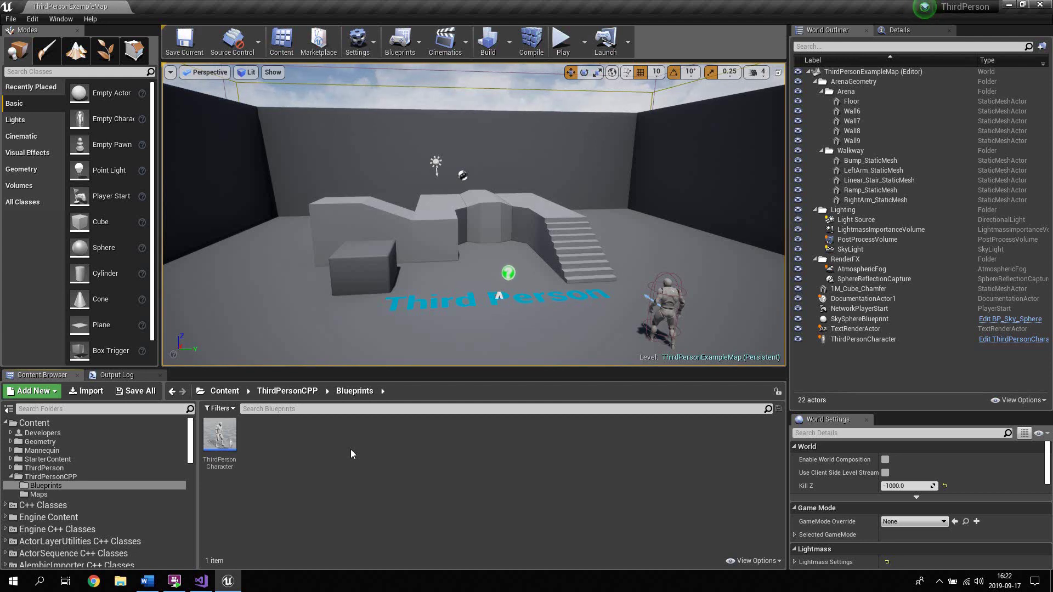
left_click(230, 445)
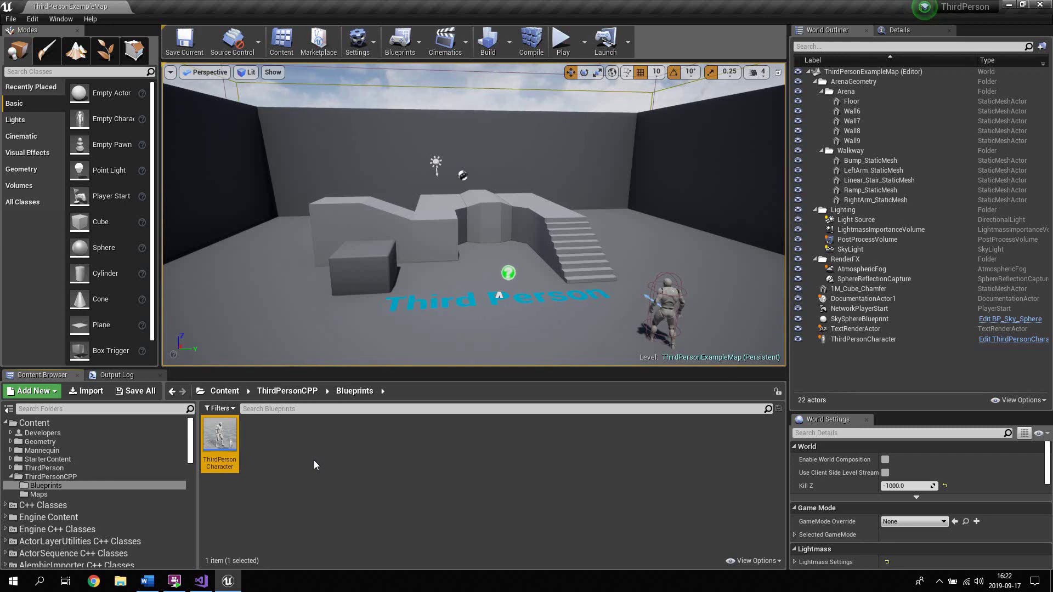
left_click(303, 441)
left_click(235, 446)
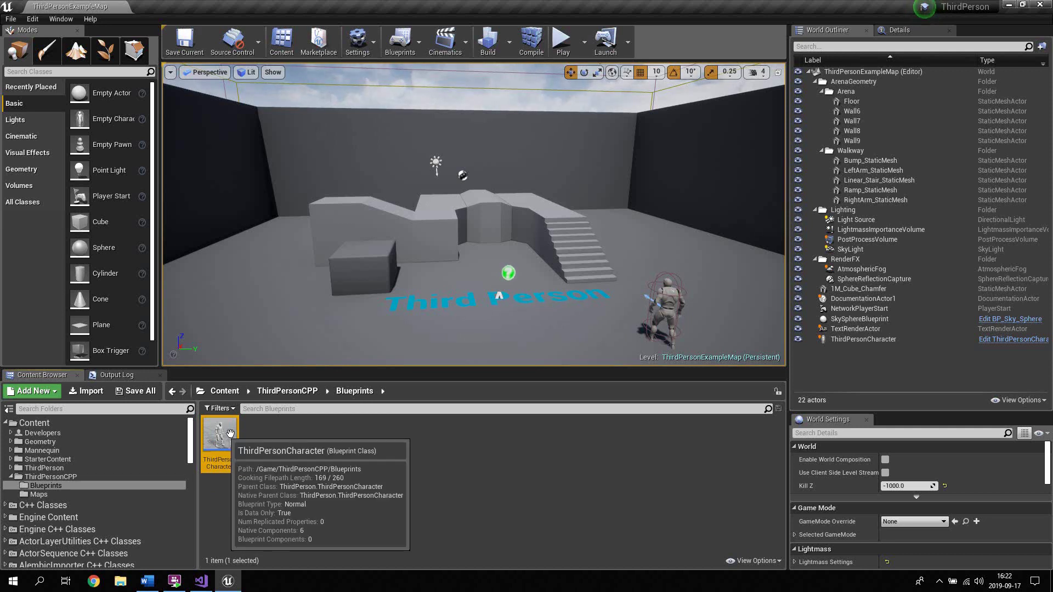
left_click(351, 441)
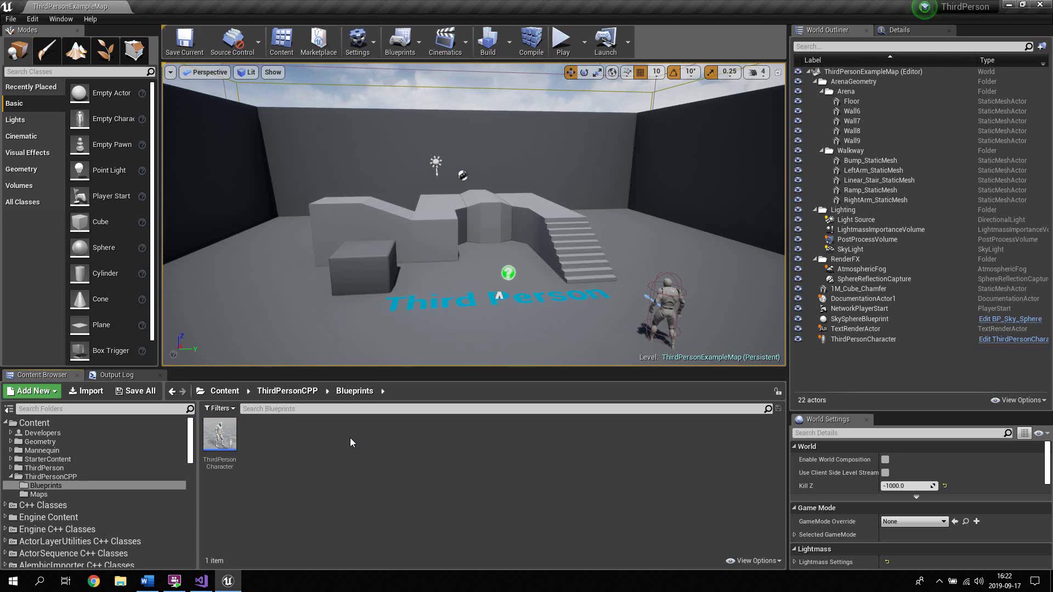
Step: Open ThirdPersonCharacter in the full Blueprint editor and show its viewport with the capsuled mannequin
double_click(219, 435)
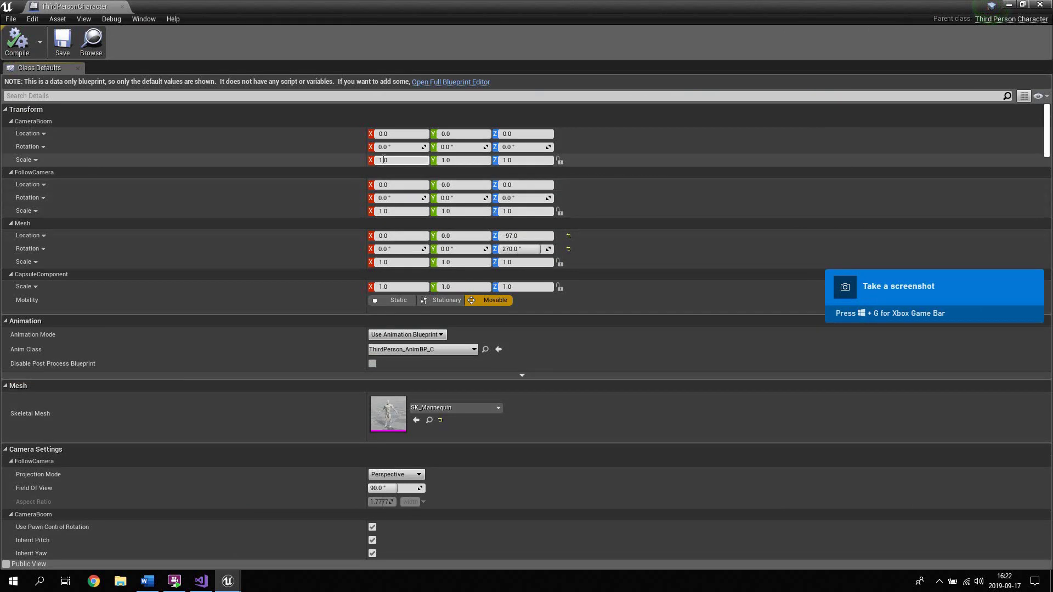
left_click(461, 83)
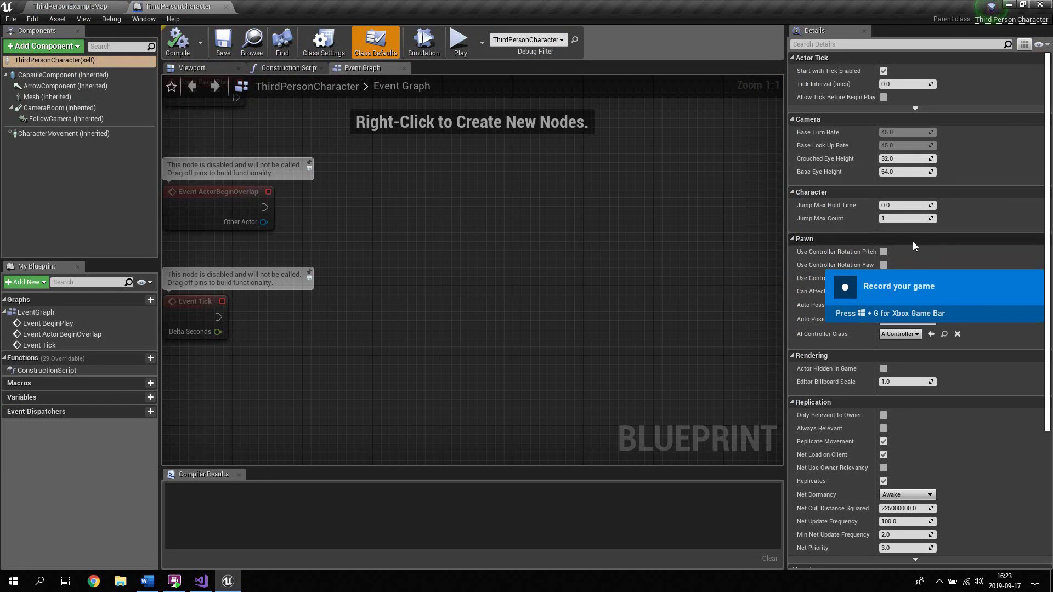
scroll(897, 433, "down", 2)
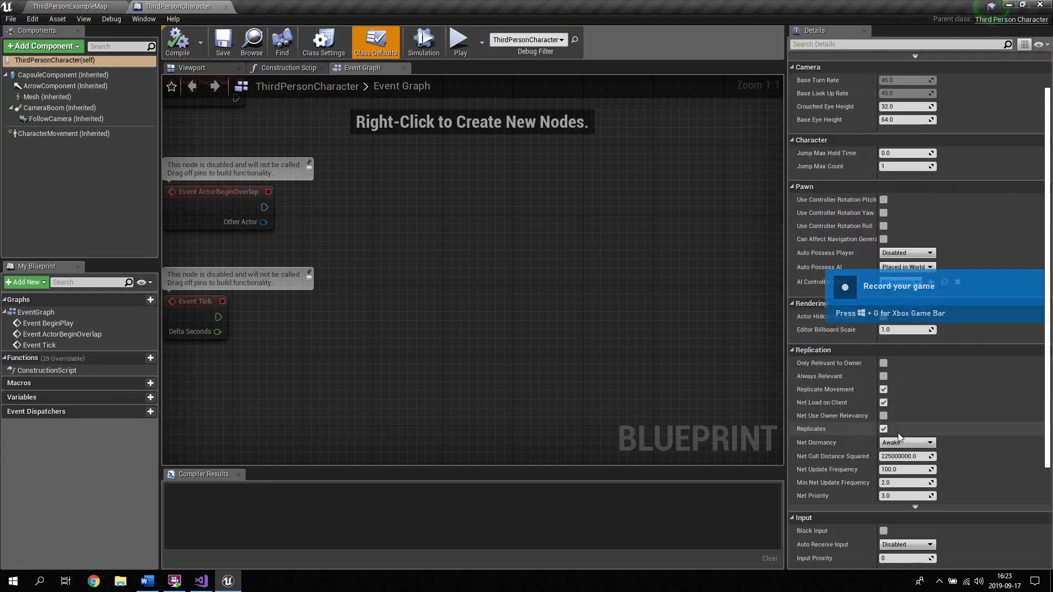
scroll(897, 433, "up", 2)
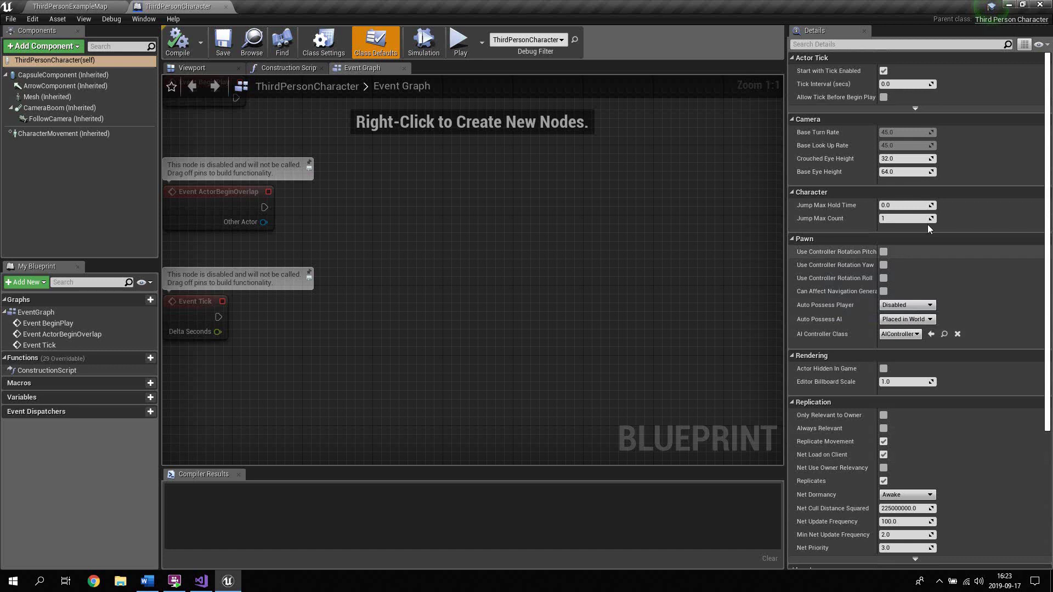
left_click(48, 62)
left_click(48, 61)
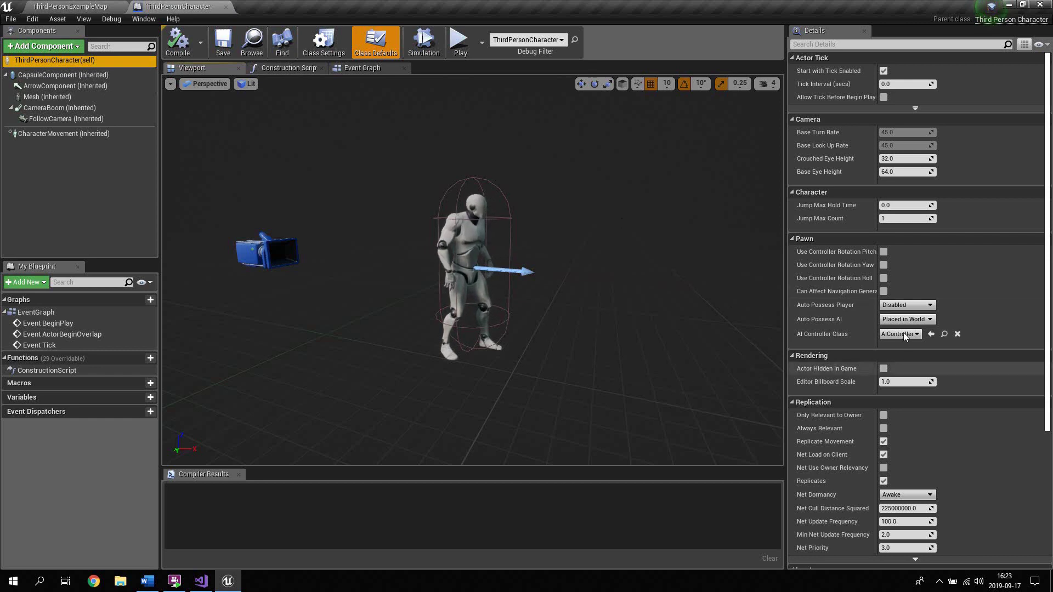
Step: Inspect the capsule, arrow and mesh components, then view Class Settings showing parent Third Person Character
left_click_drag(521, 249, 491, 250)
left_click(470, 185)
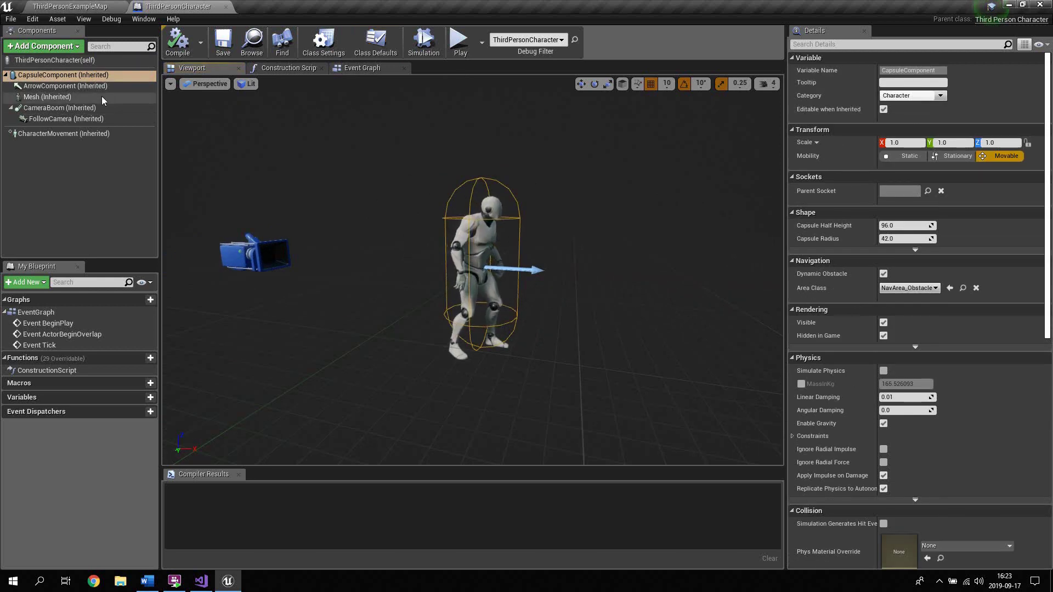
left_click(87, 86)
left_click(87, 76)
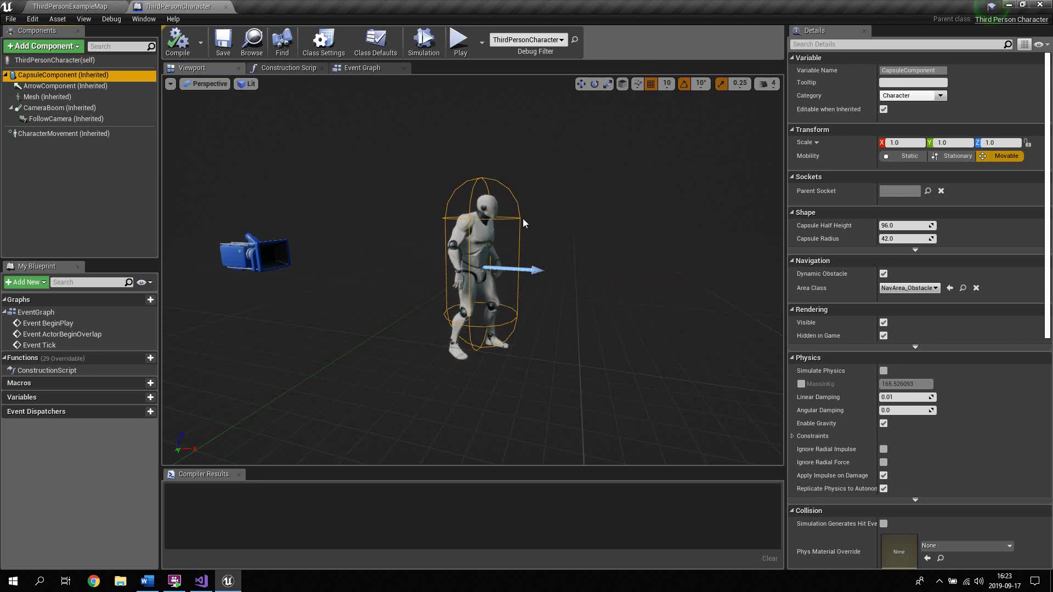
left_click(480, 254)
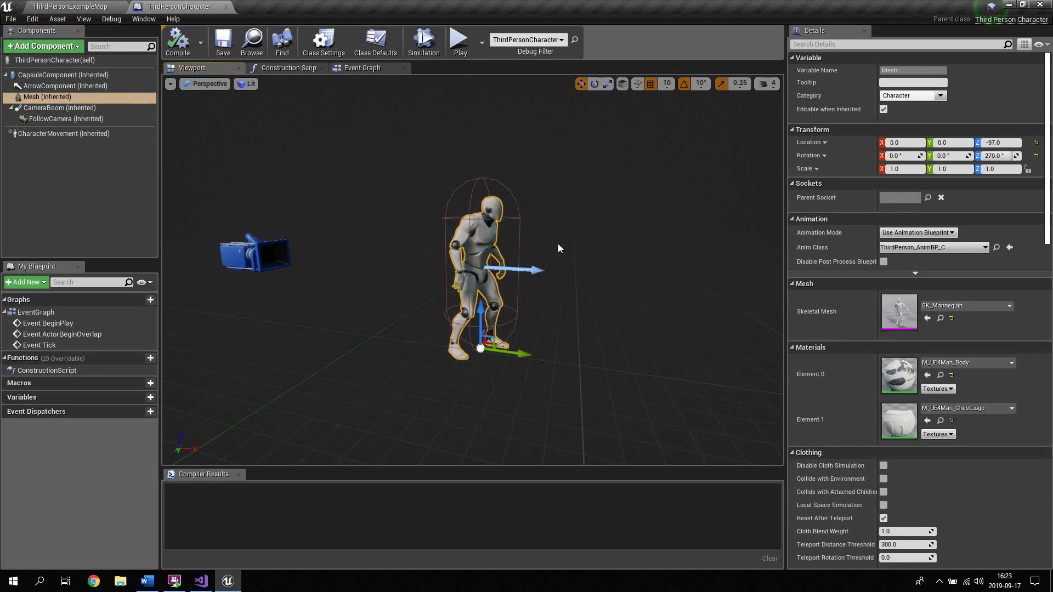
left_click(475, 182)
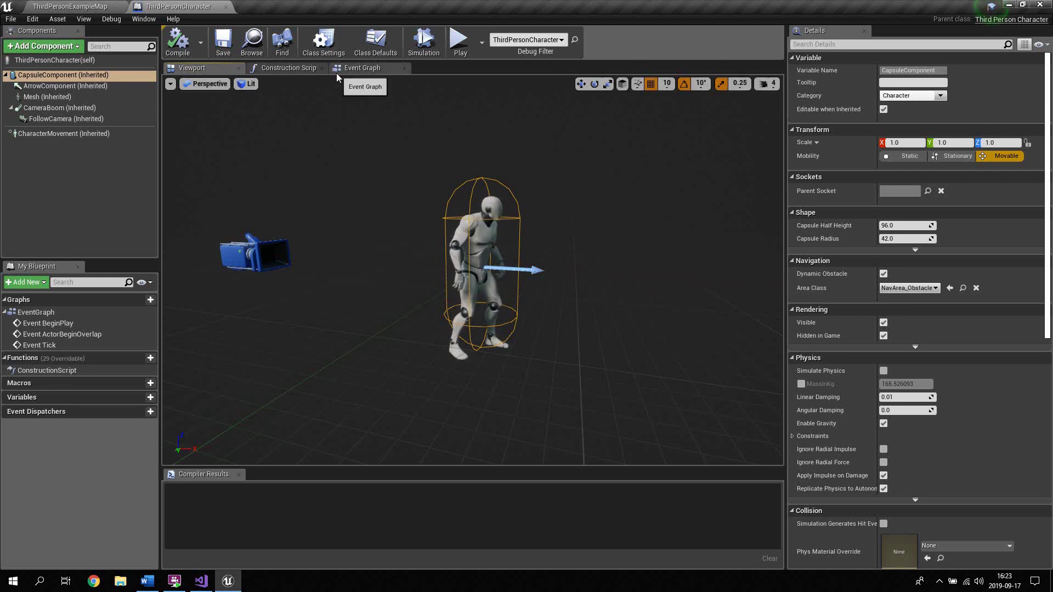
left_click(334, 43)
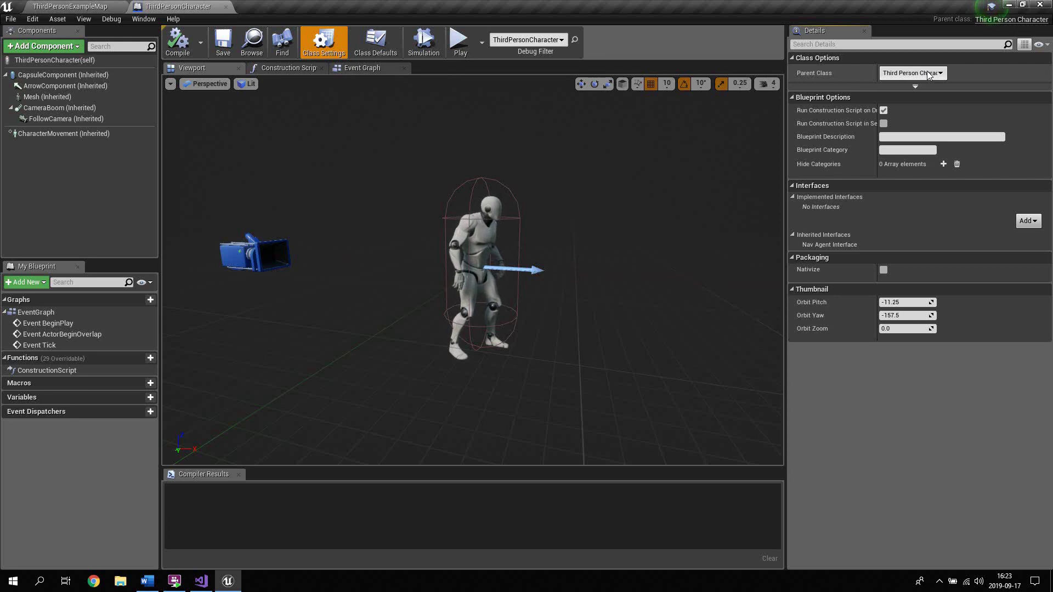
Step: Close the Blueprint editor and browse C++ Classes > ThirdPerson, selecting ThirdPersonCharacter and ThirdPersonGameMode
left_click(225, 7)
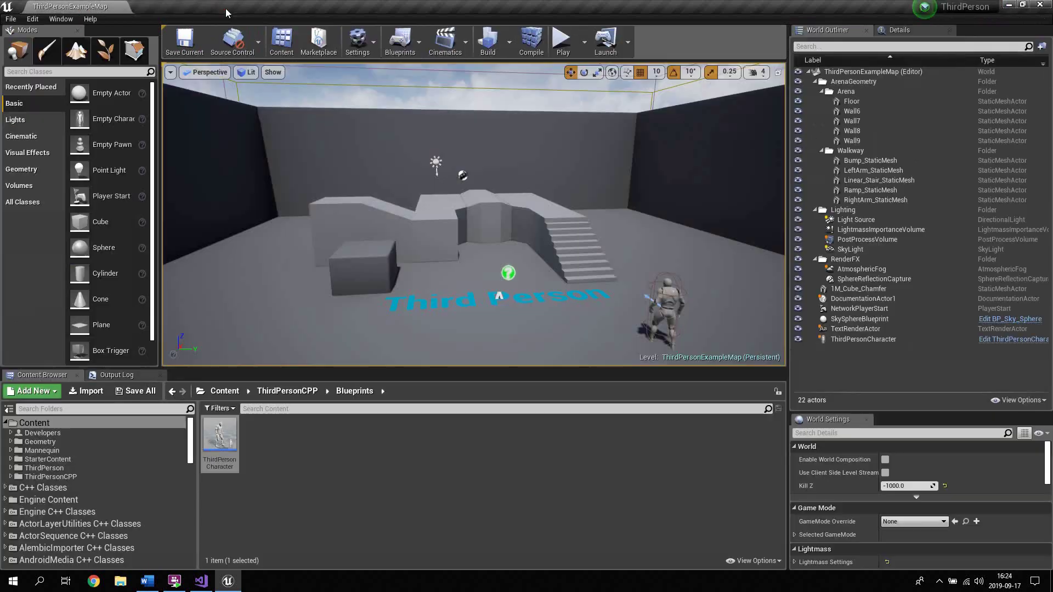
left_click(73, 489)
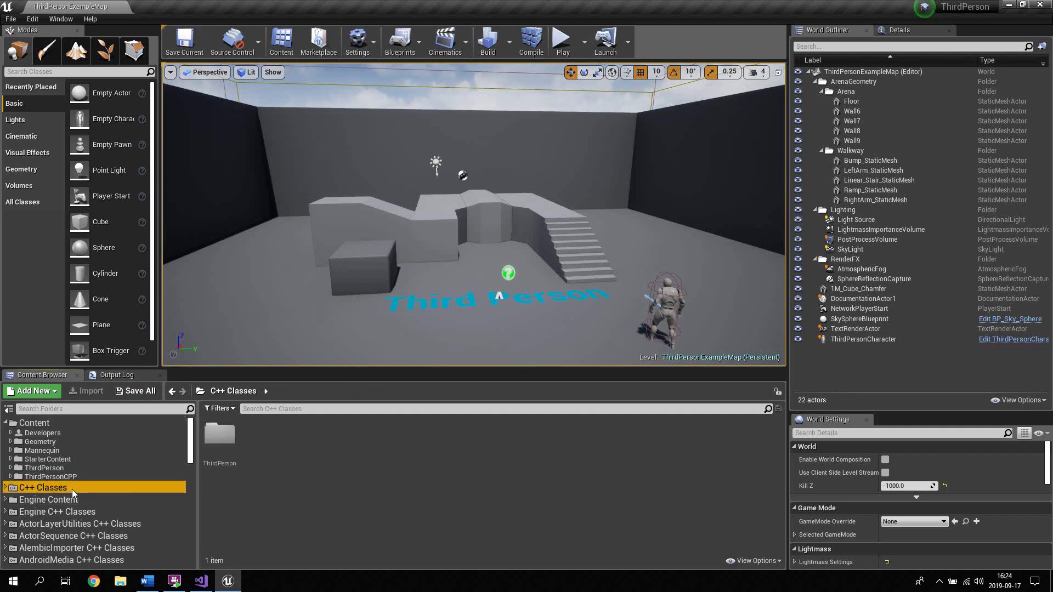
double_click(221, 453)
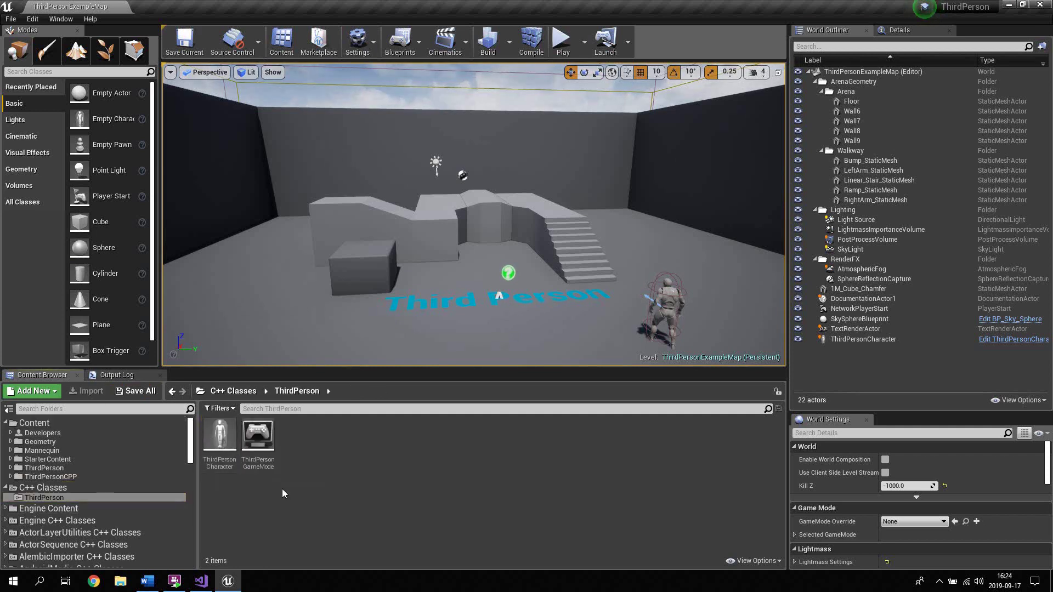
left_click(227, 433)
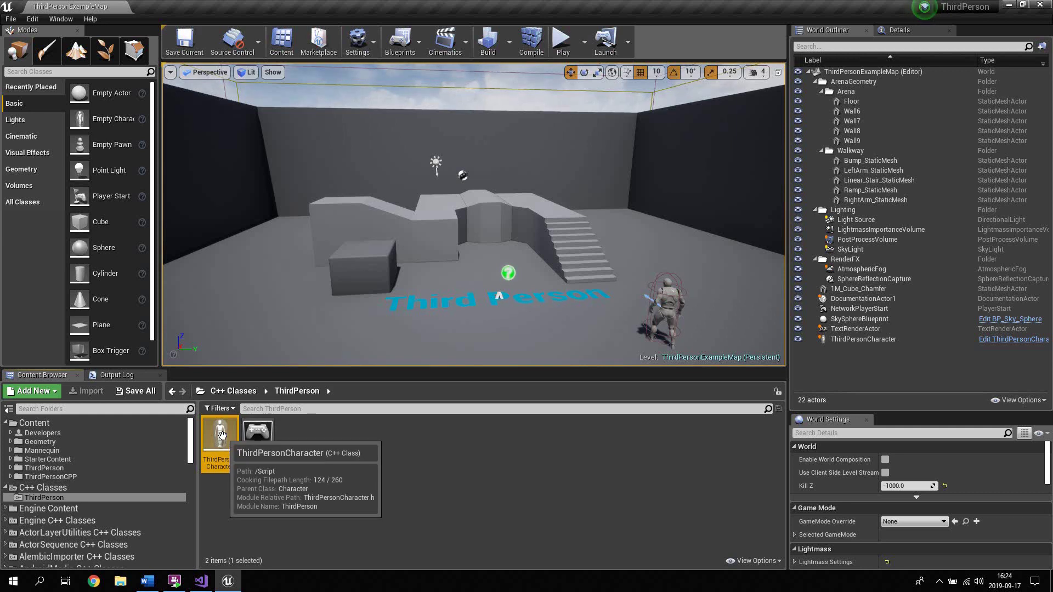
left_click(258, 439)
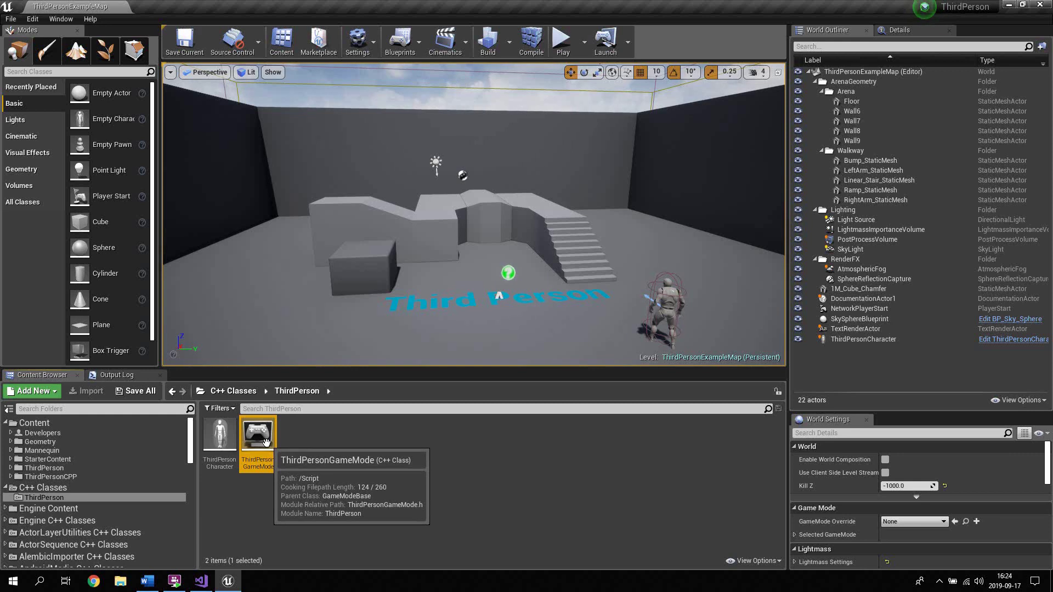
Step: In Visual Studio, open ThirdPersonGameMode.cpp from Source > ThirdPerson in Solution Explorer
left_click(207, 583)
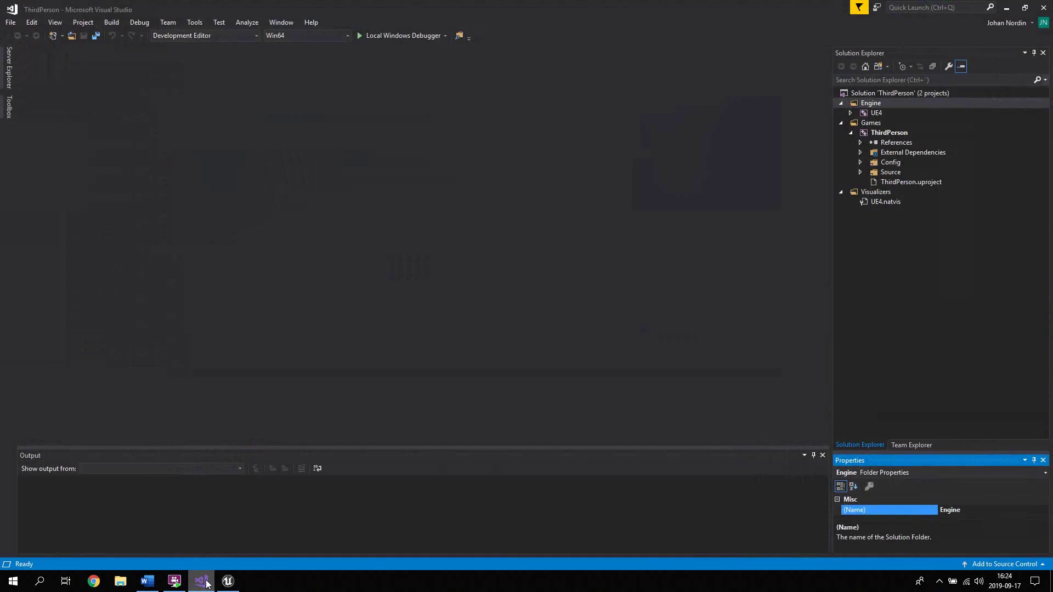
left_click(860, 172)
left_click(870, 183)
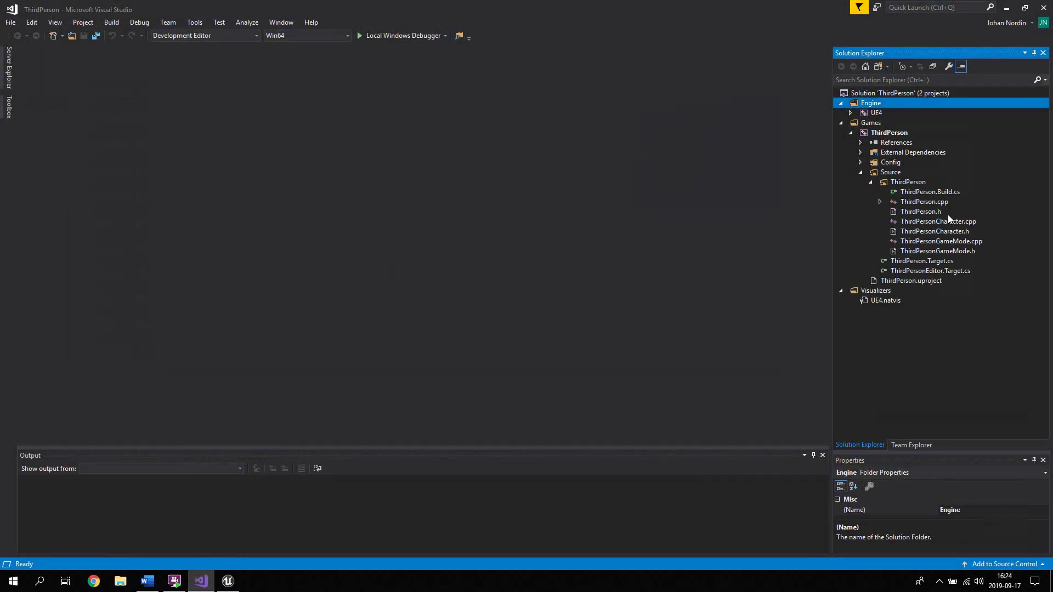
left_click(941, 242)
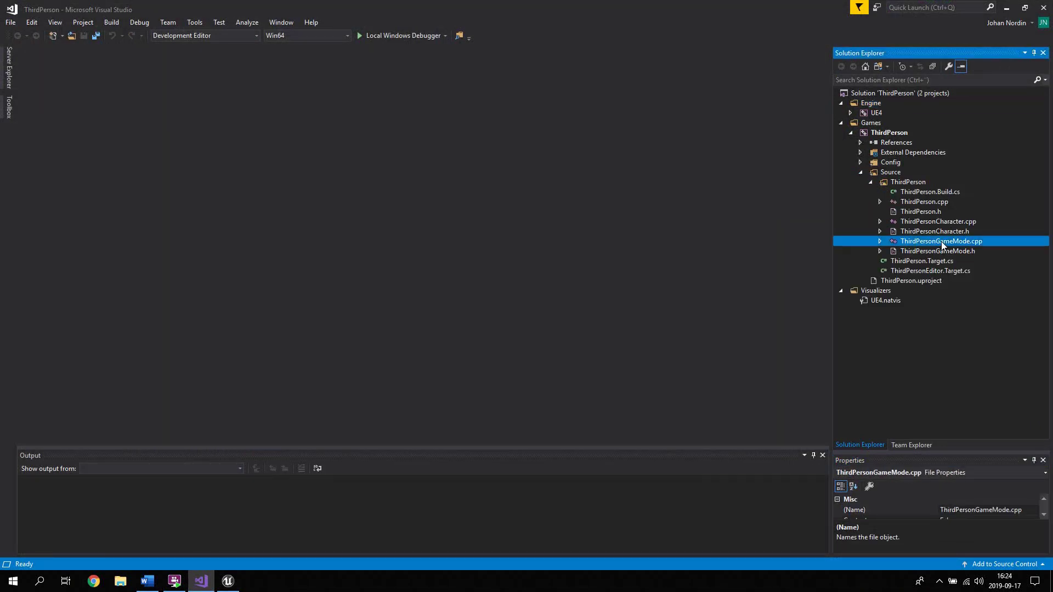
double_click(941, 241)
Step: Read the constructor, highlighting Blueprinted, PlayerPawnBPClass and ThirdPersonCharacter in the Blueprint path
left_click(649, 257)
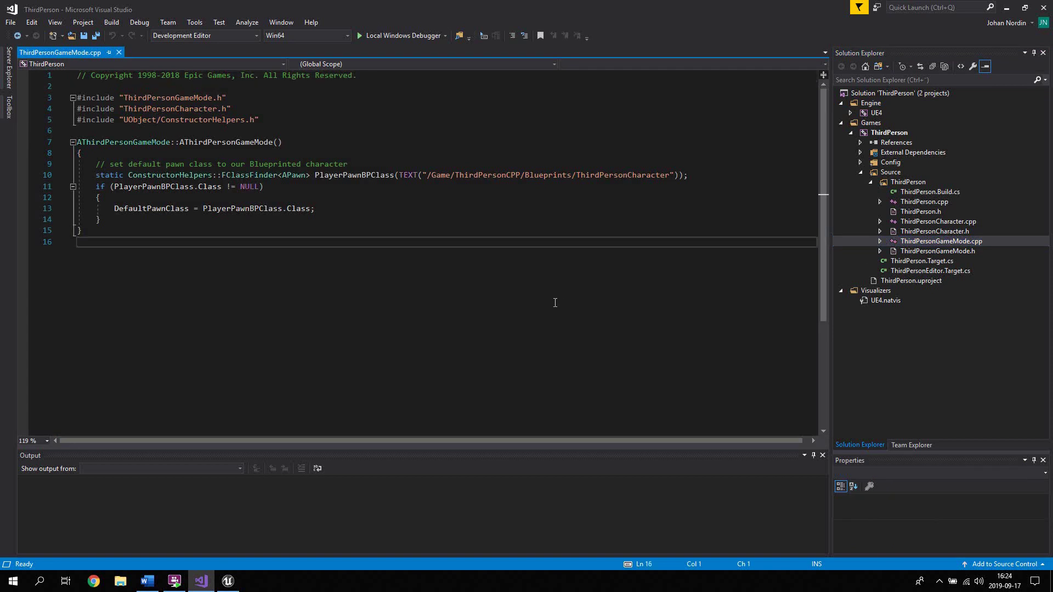
left_click(340, 209)
double_click(292, 165)
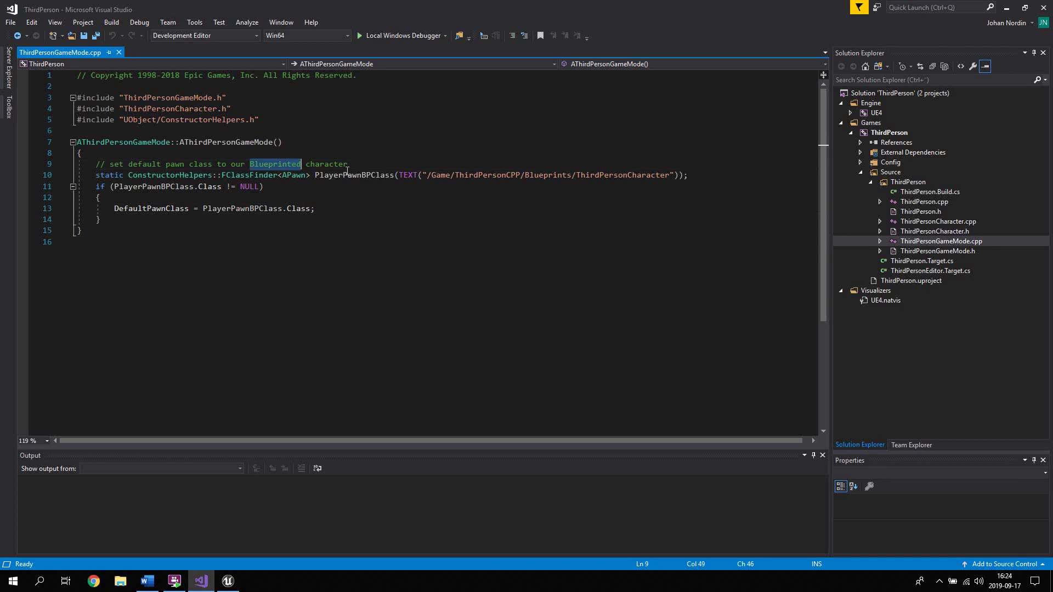
double_click(355, 175)
left_click(384, 217)
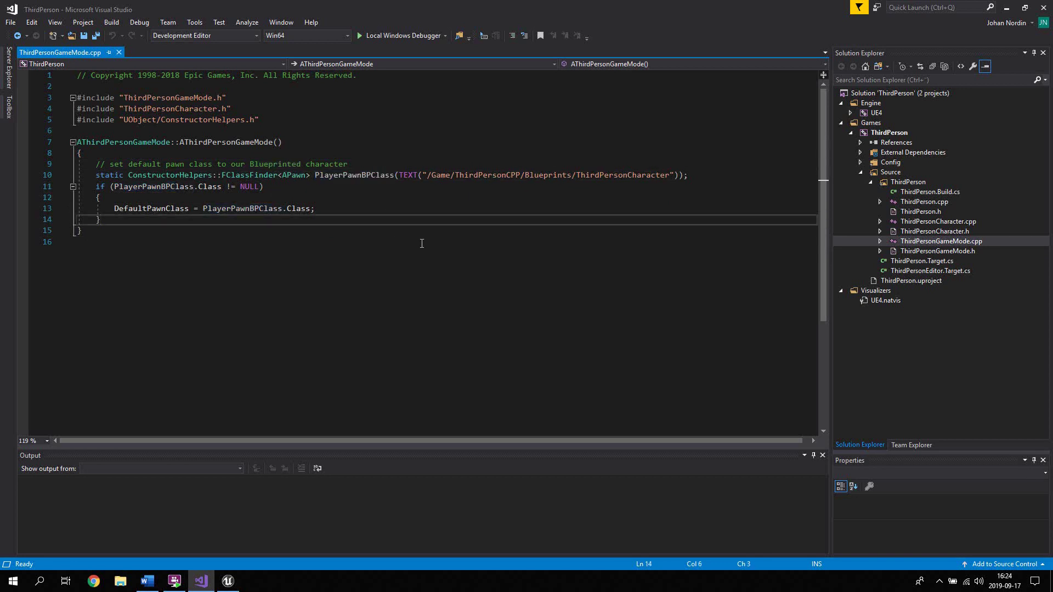
double_click(632, 176)
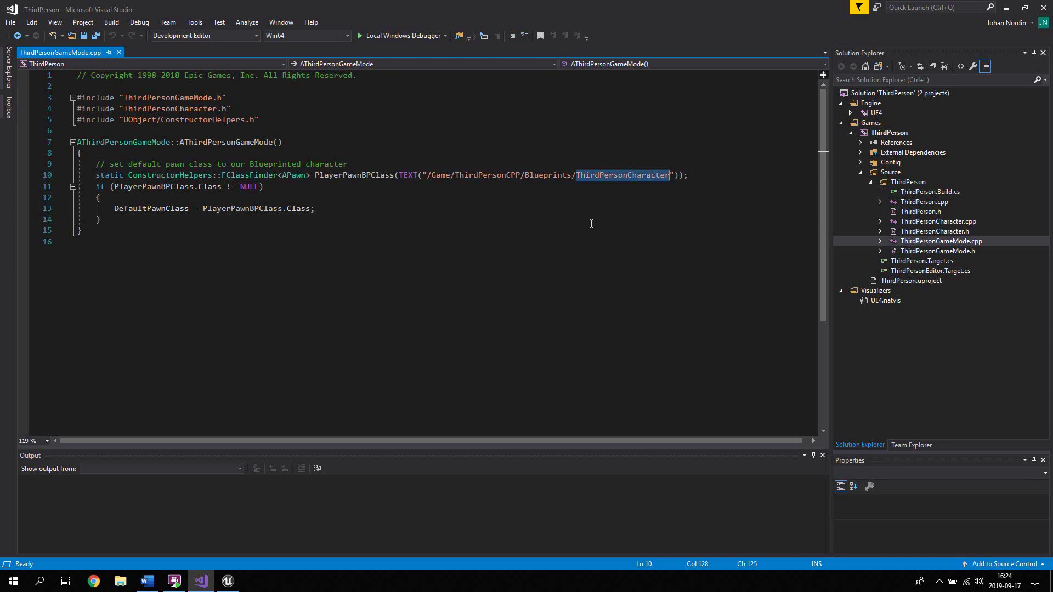
left_click(187, 225)
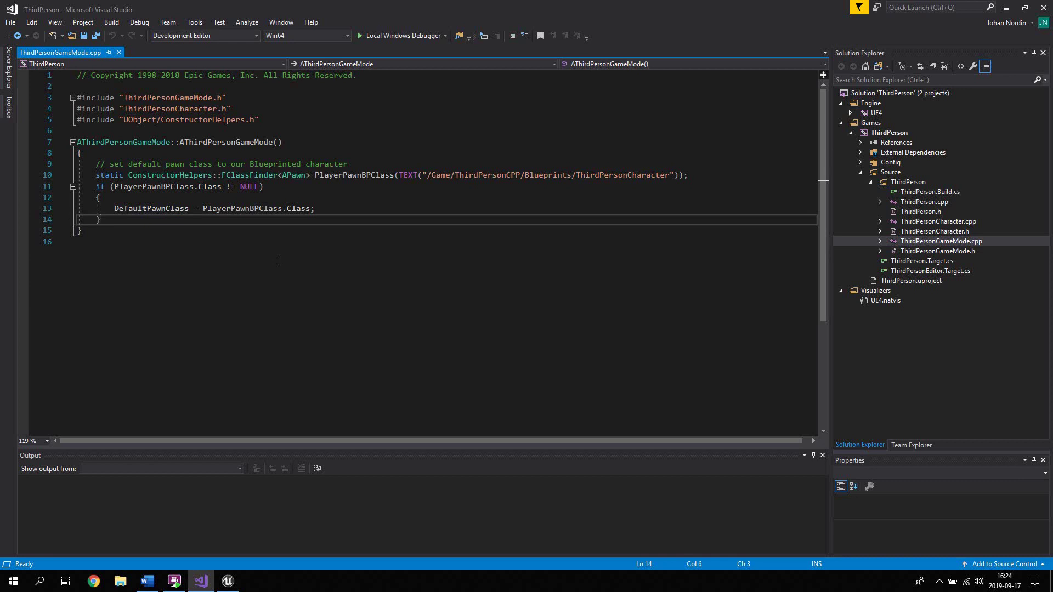
left_click(282, 284)
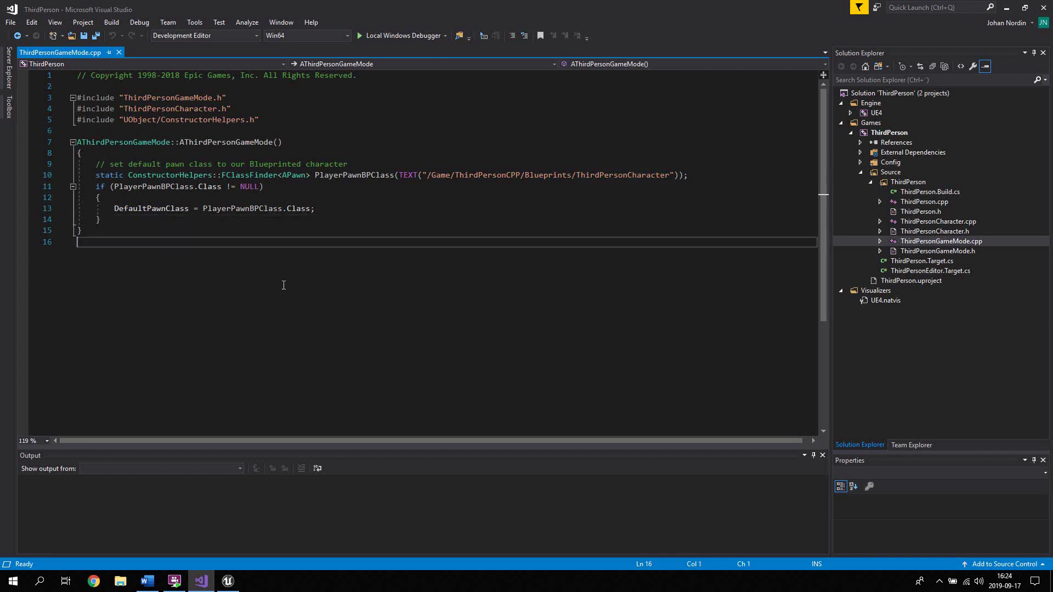